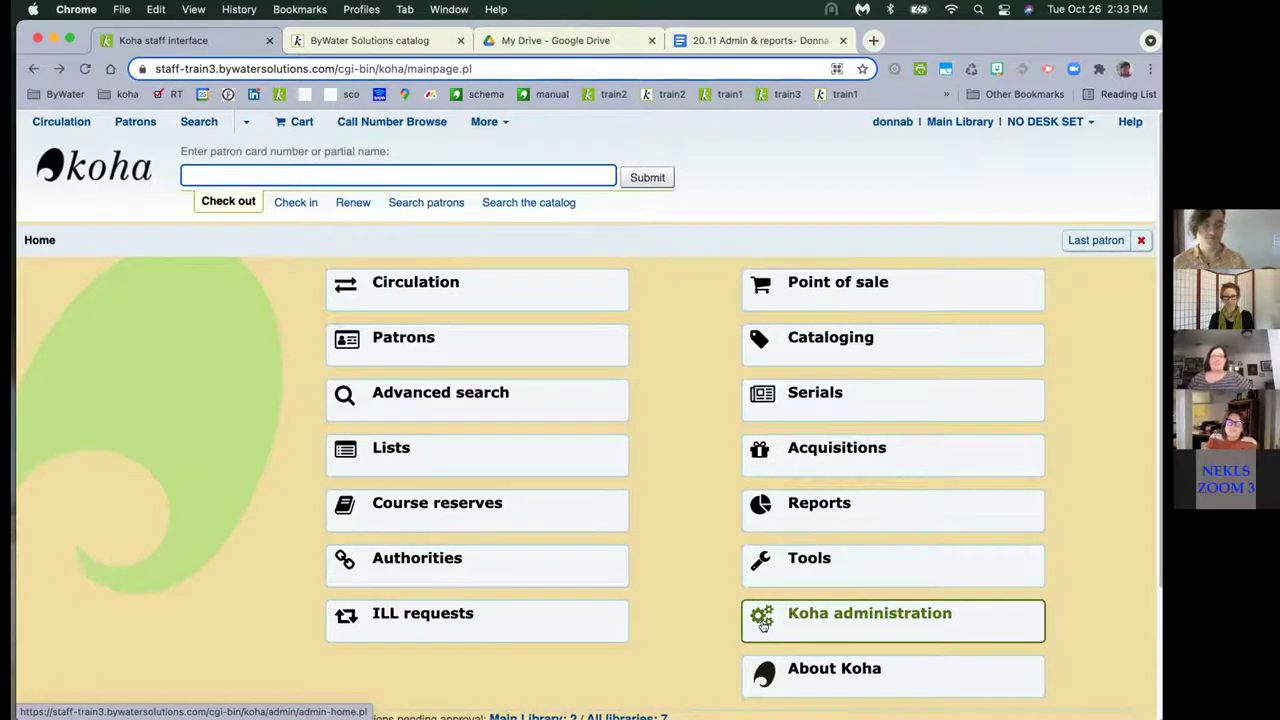
Open the Library Staff (LIBSTAFF) patron category for editing from the Koha administration's patron categories
click(777, 618)
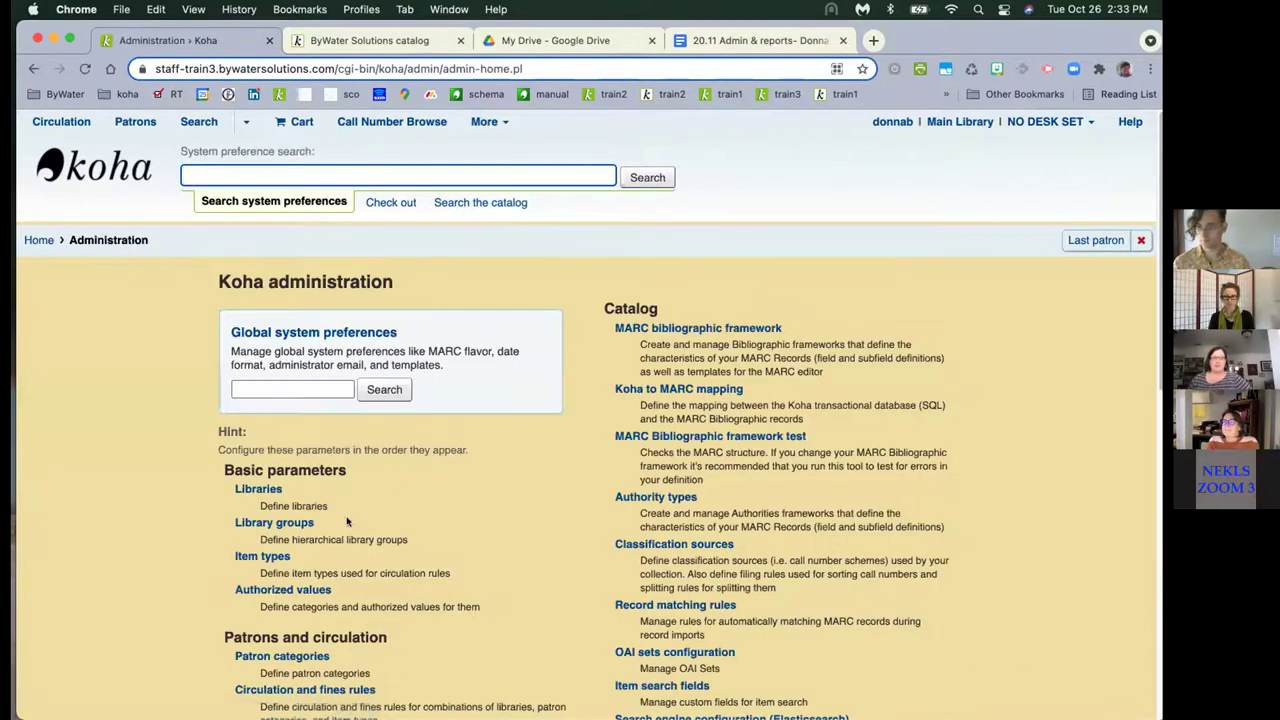
click(265, 664)
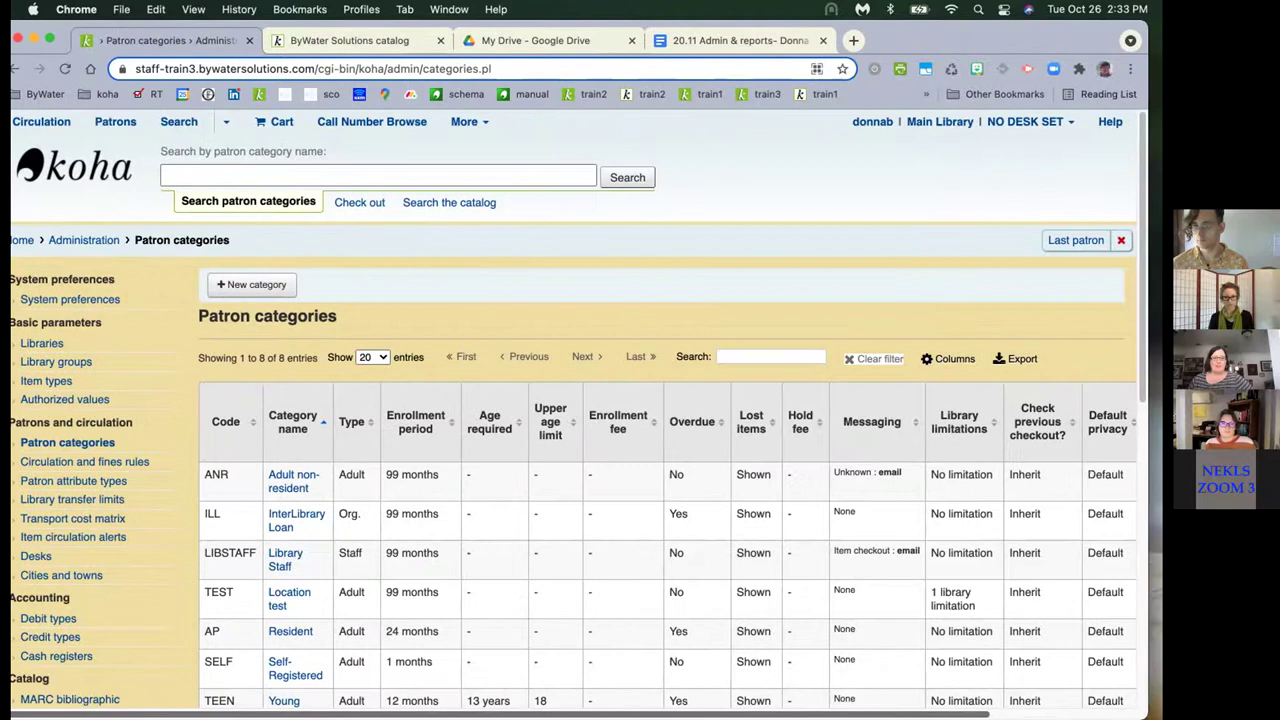
scroll(640, 550, right, 3)
click(1066, 555)
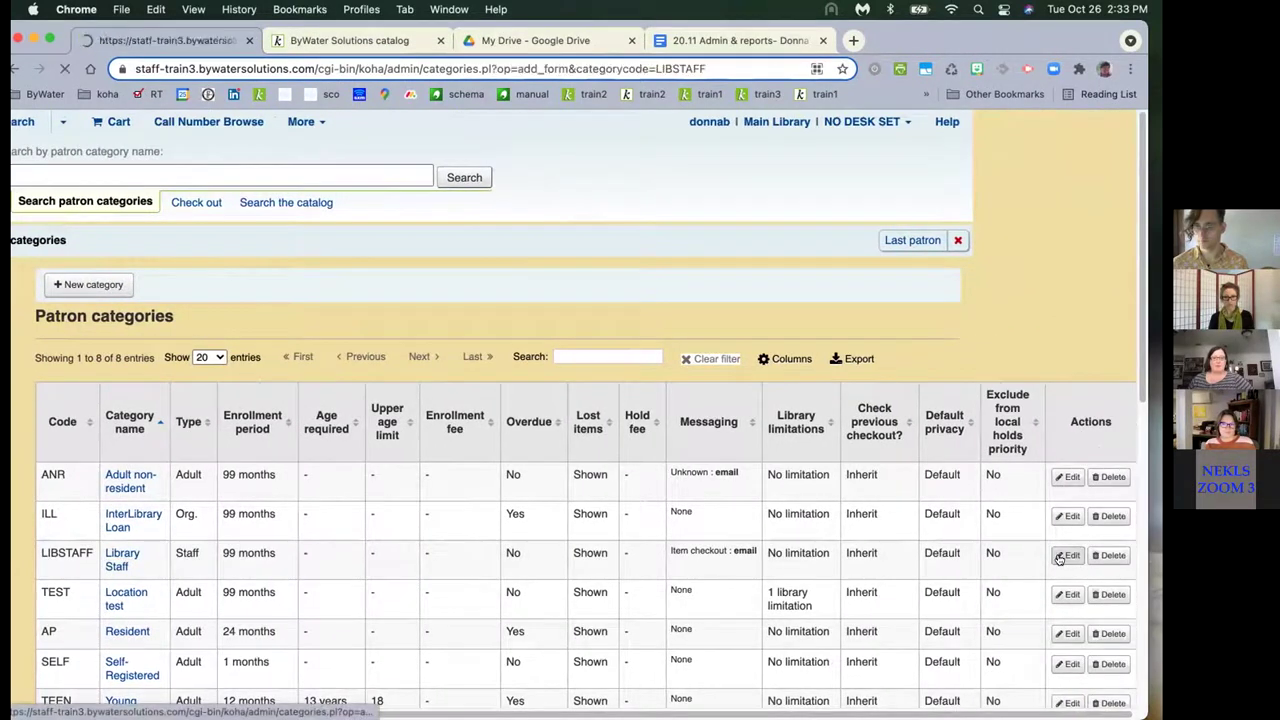
Set the category's minimum password length to 4 and require a strong password with Yes
scroll(546, 558, down, 5)
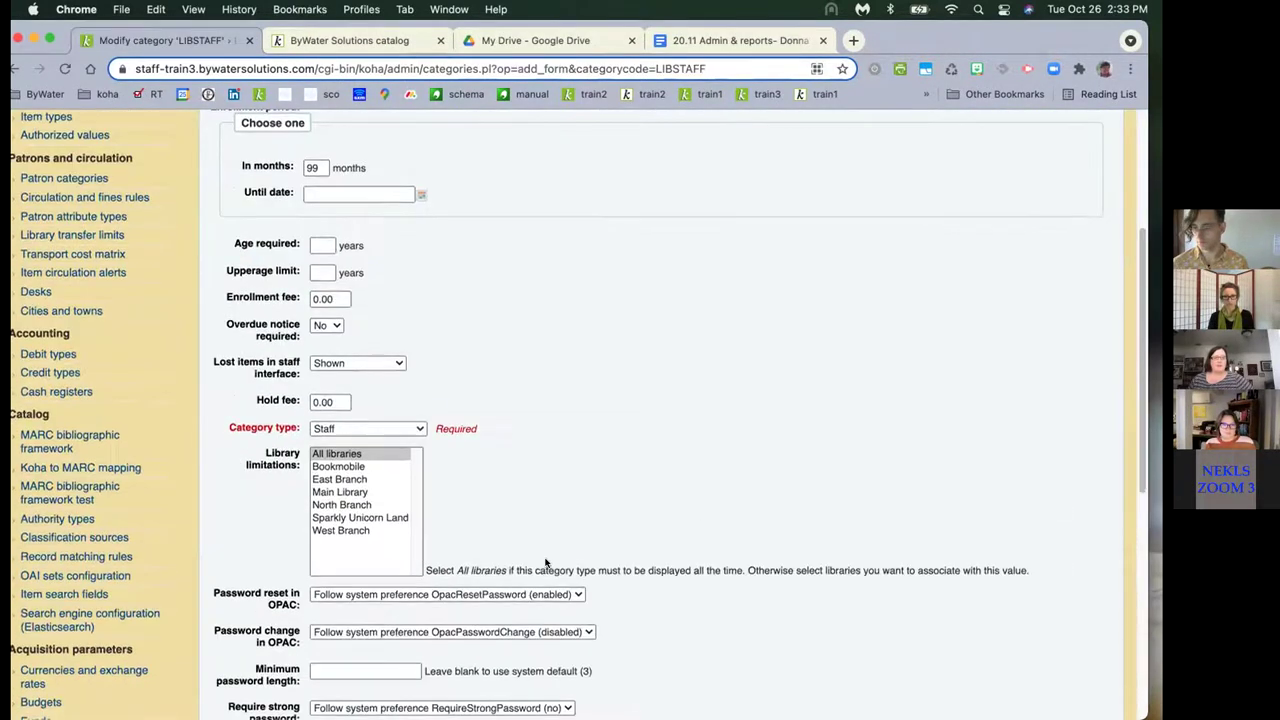
scroll(546, 562, down, 6)
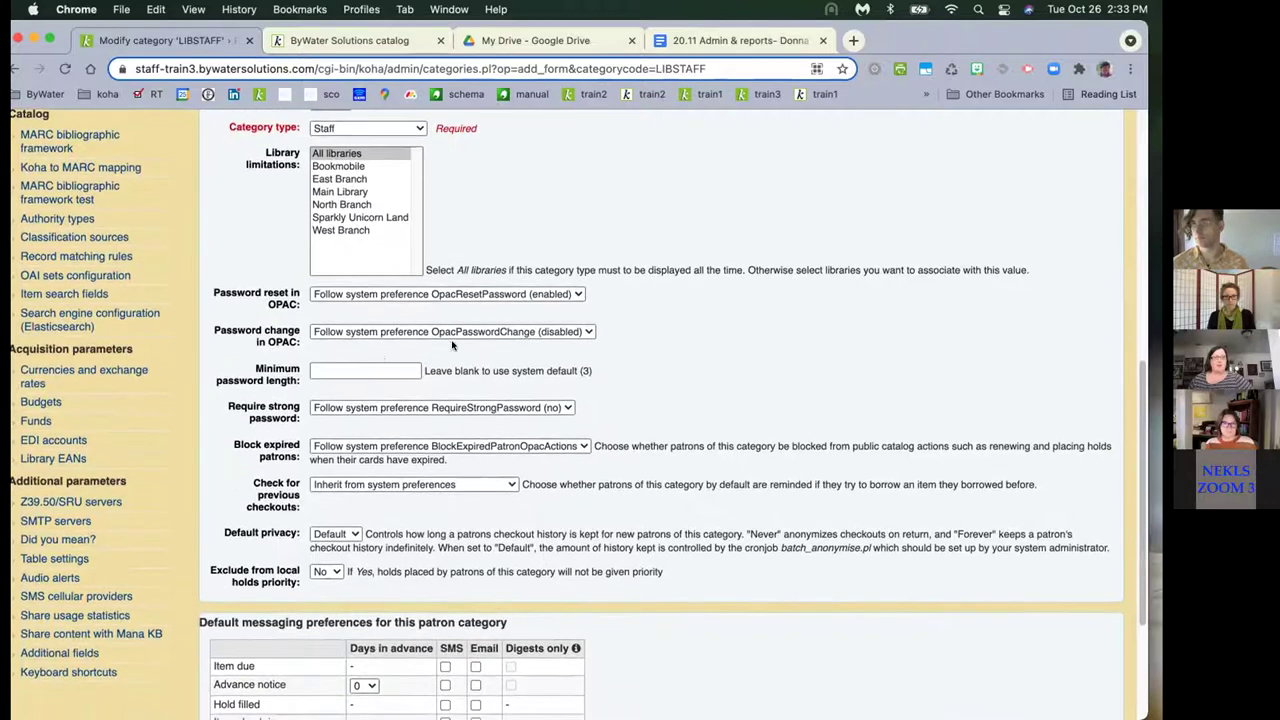
click(333, 369)
text(4)
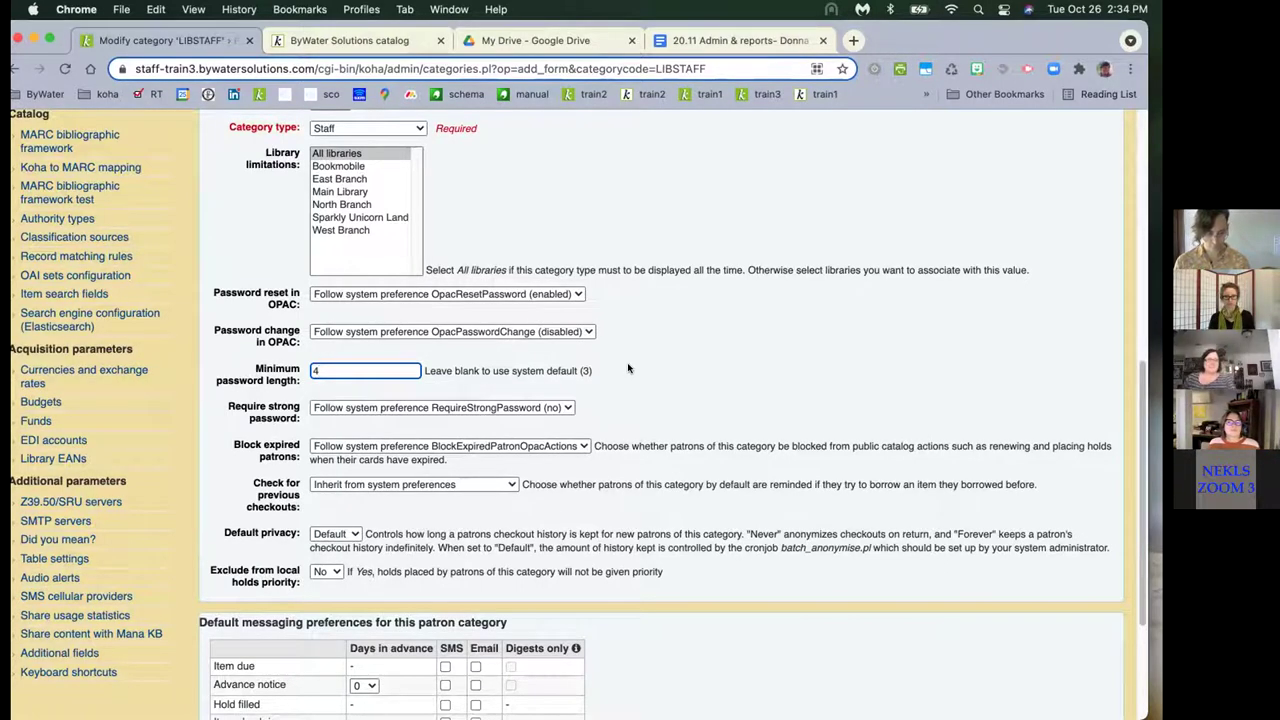
click(392, 408)
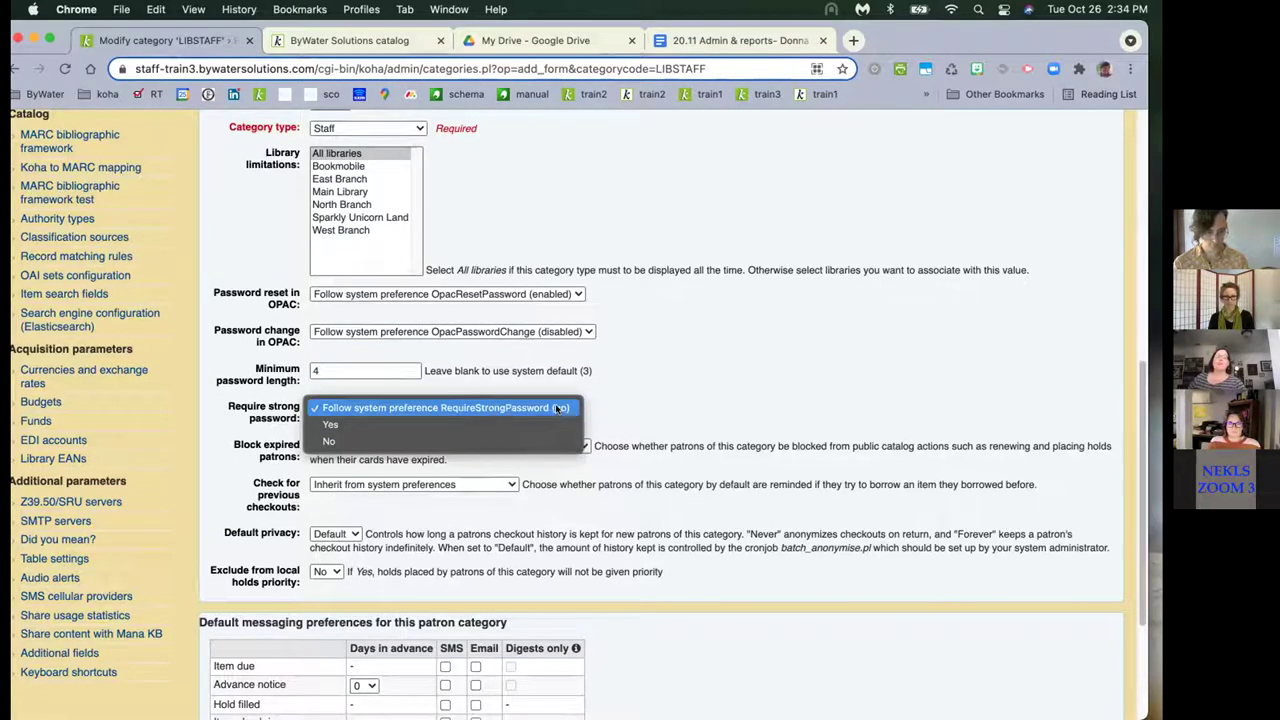
click(457, 428)
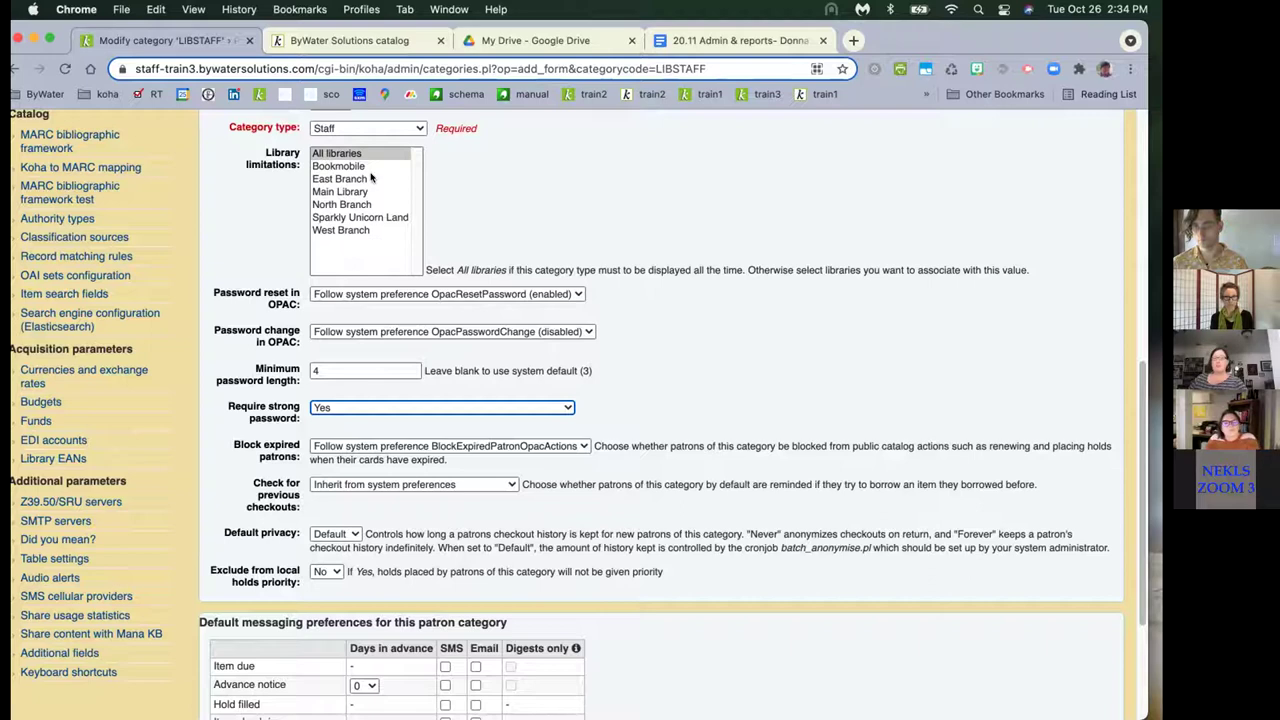
Review the available choices for password reset in OPAC and for blocking expired patrons
scroll(345, 210, up, 1)
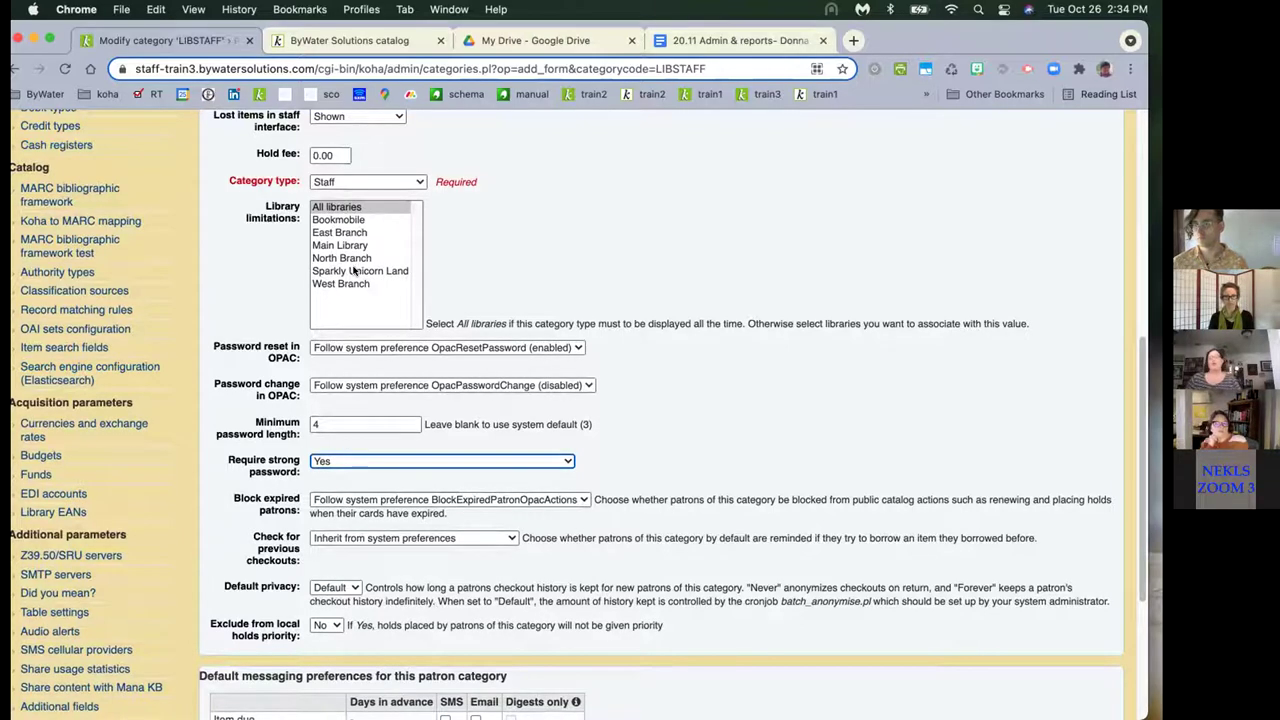
click(380, 348)
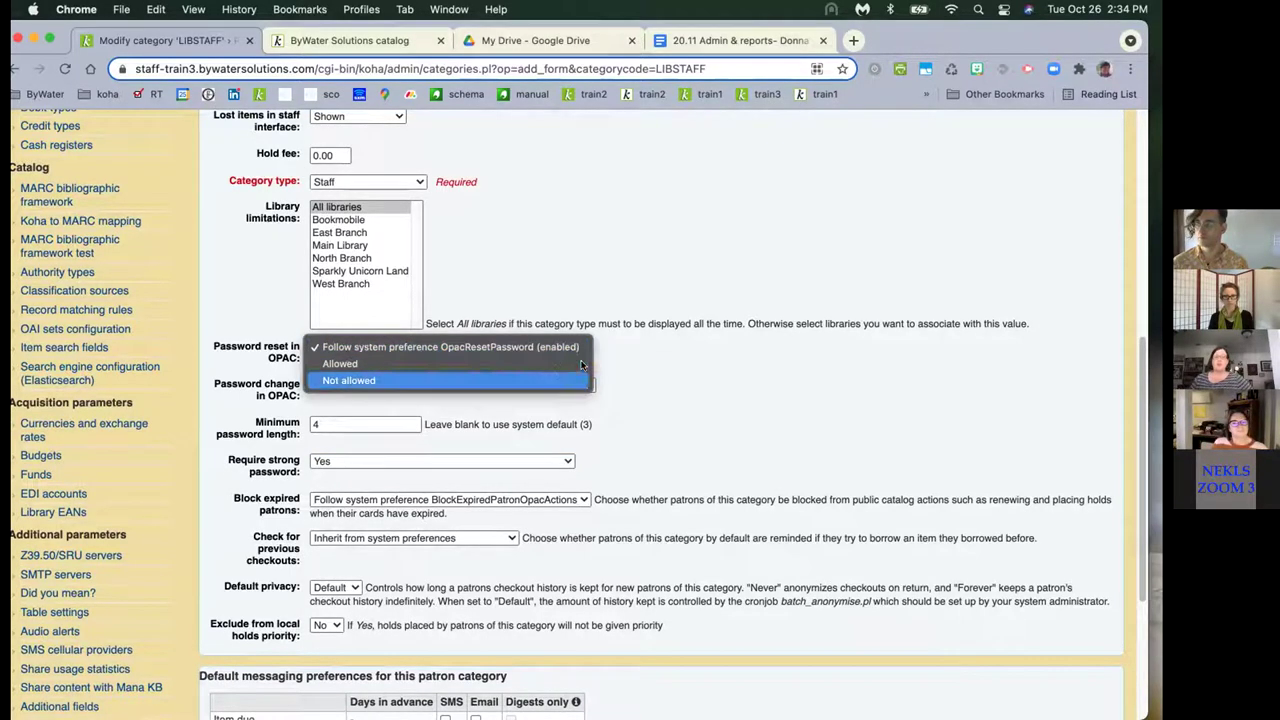
click(650, 374)
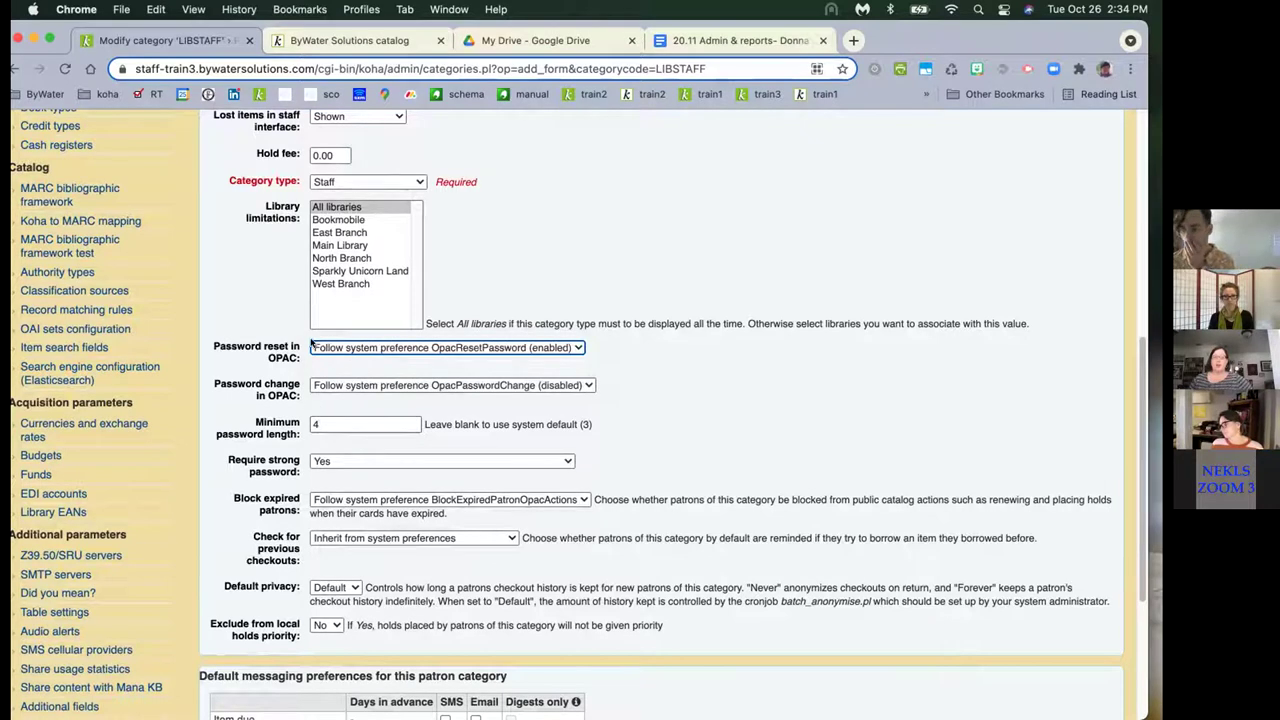
scroll(227, 468, down, 2)
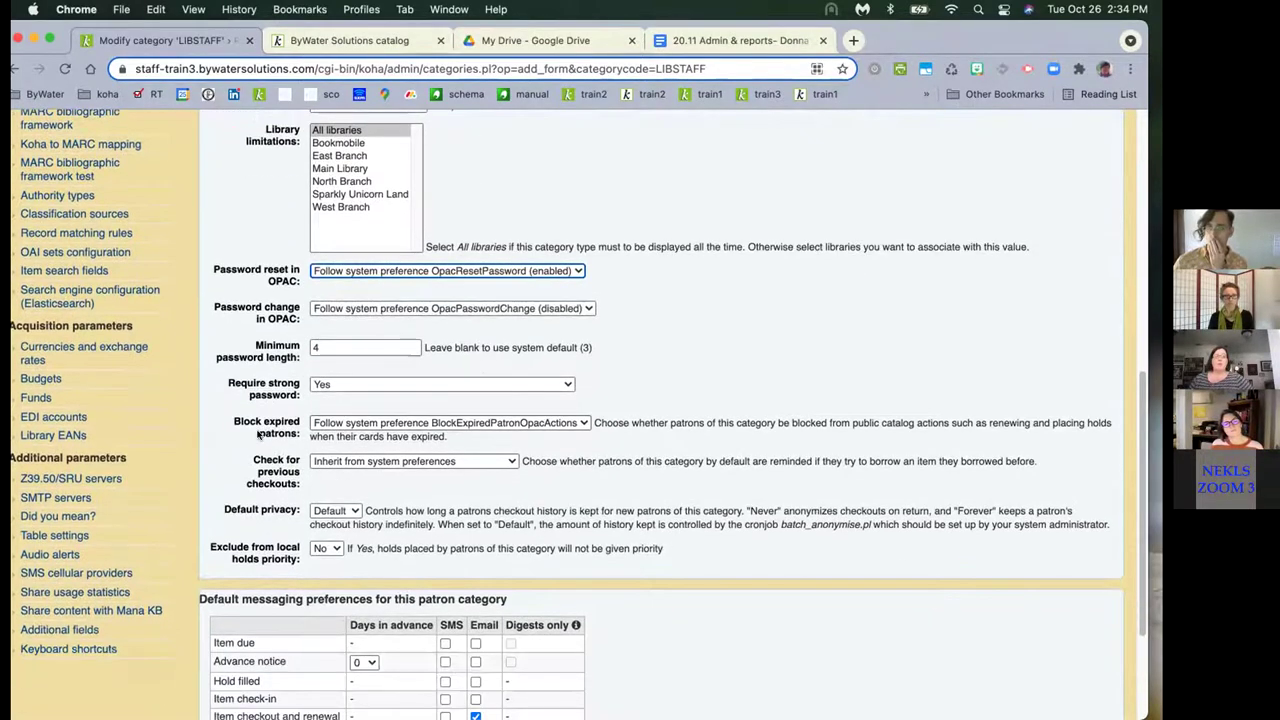
click(531, 426)
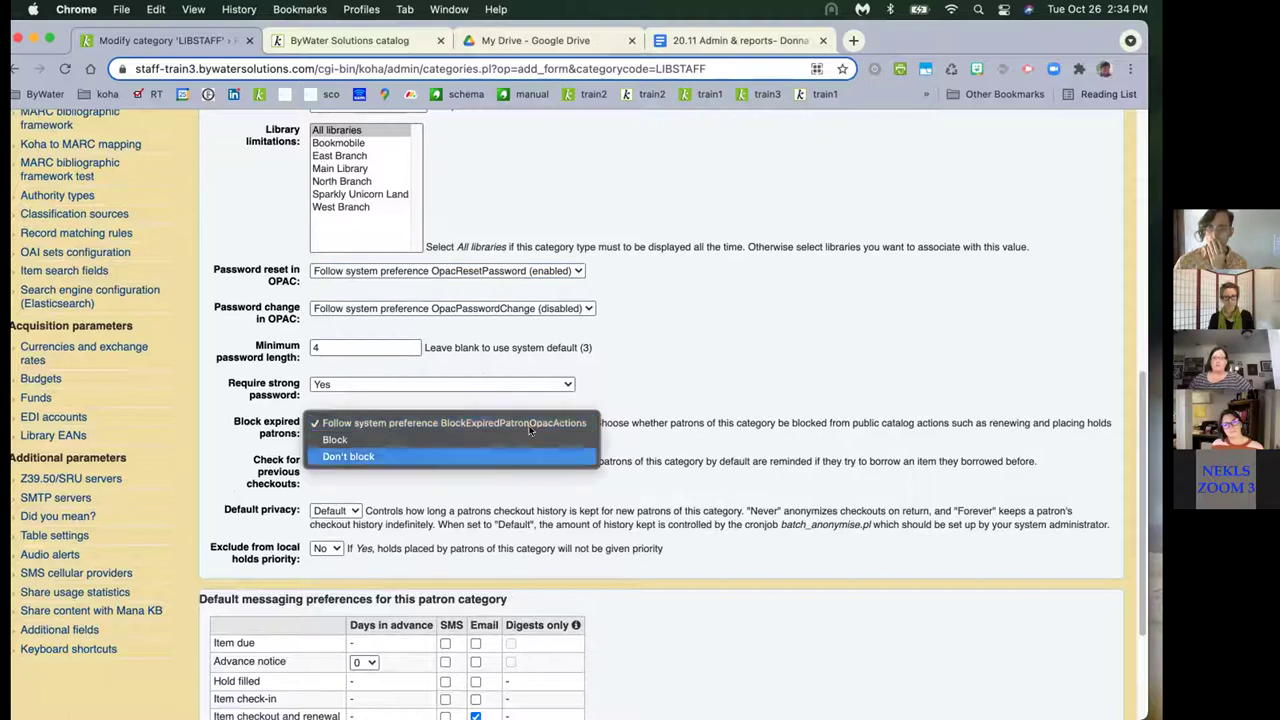
click(697, 385)
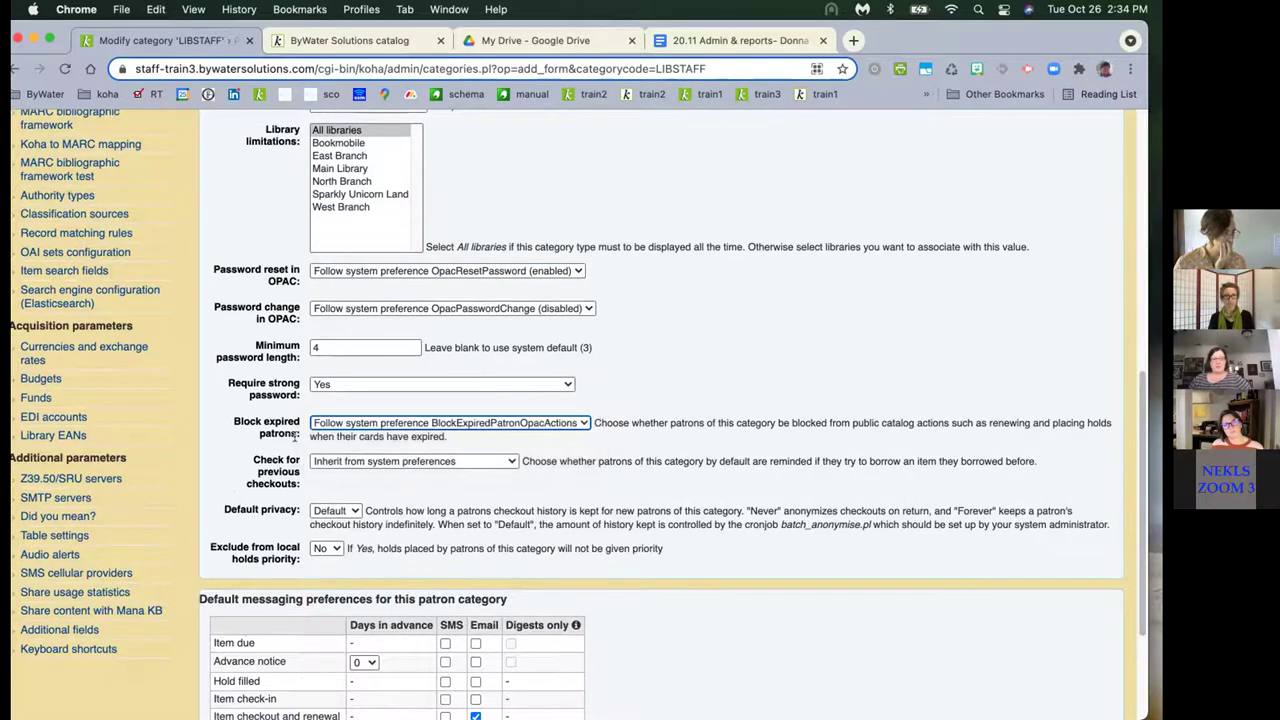
Set the check for previous checkouts to "Yes and try to override system preferences"
scroll(268, 447, down, 1)
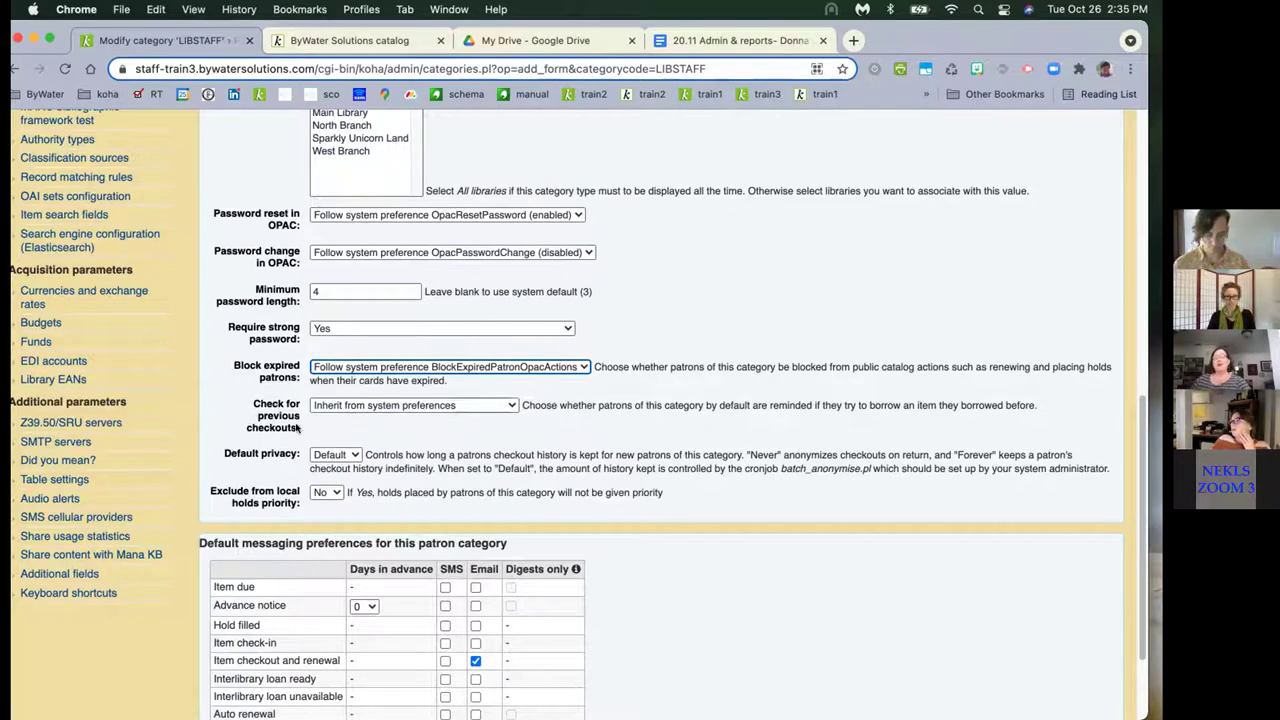
click(361, 406)
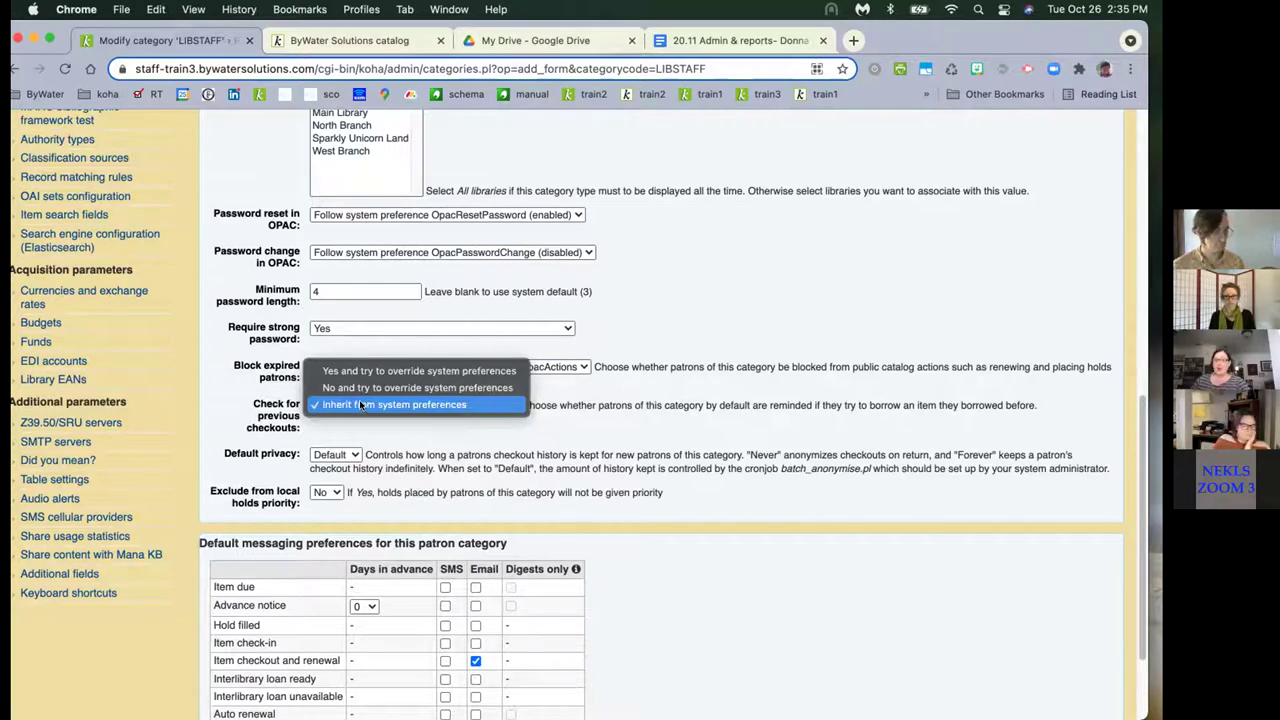
click(362, 364)
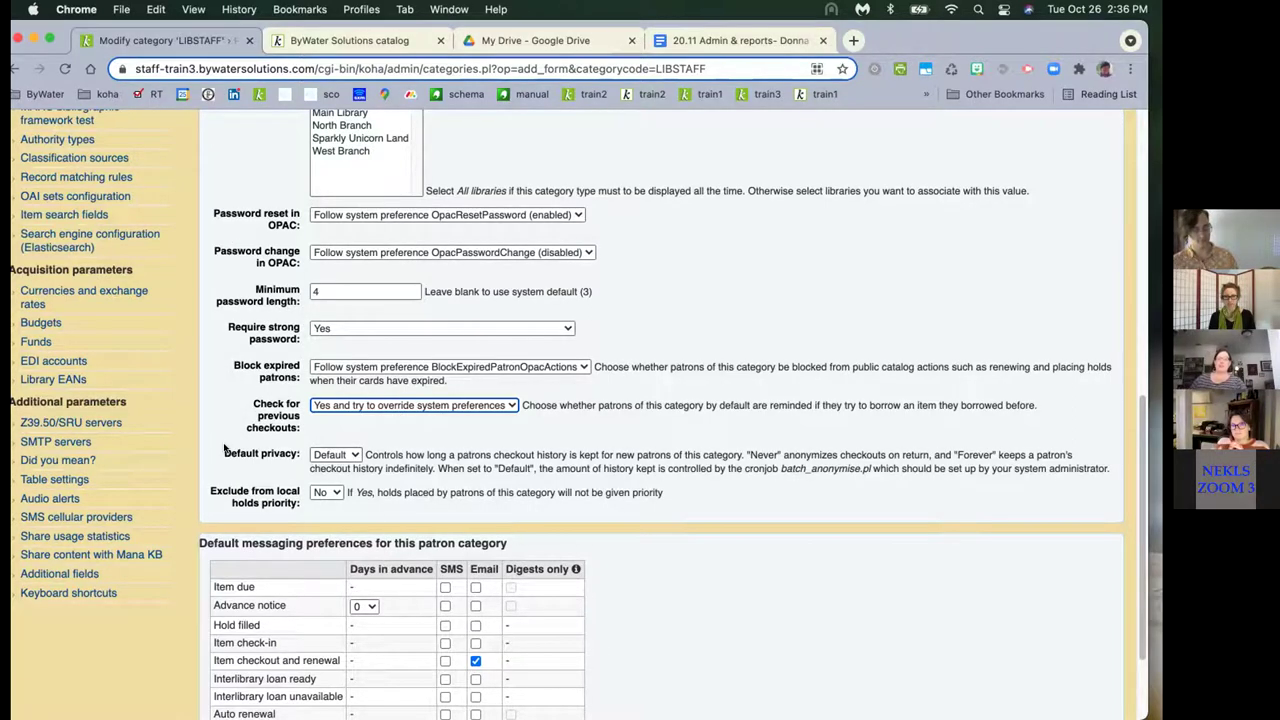
Enable email and digests only for Auto renewal in the category's default messaging preferences
scroll(224, 510, down, 1)
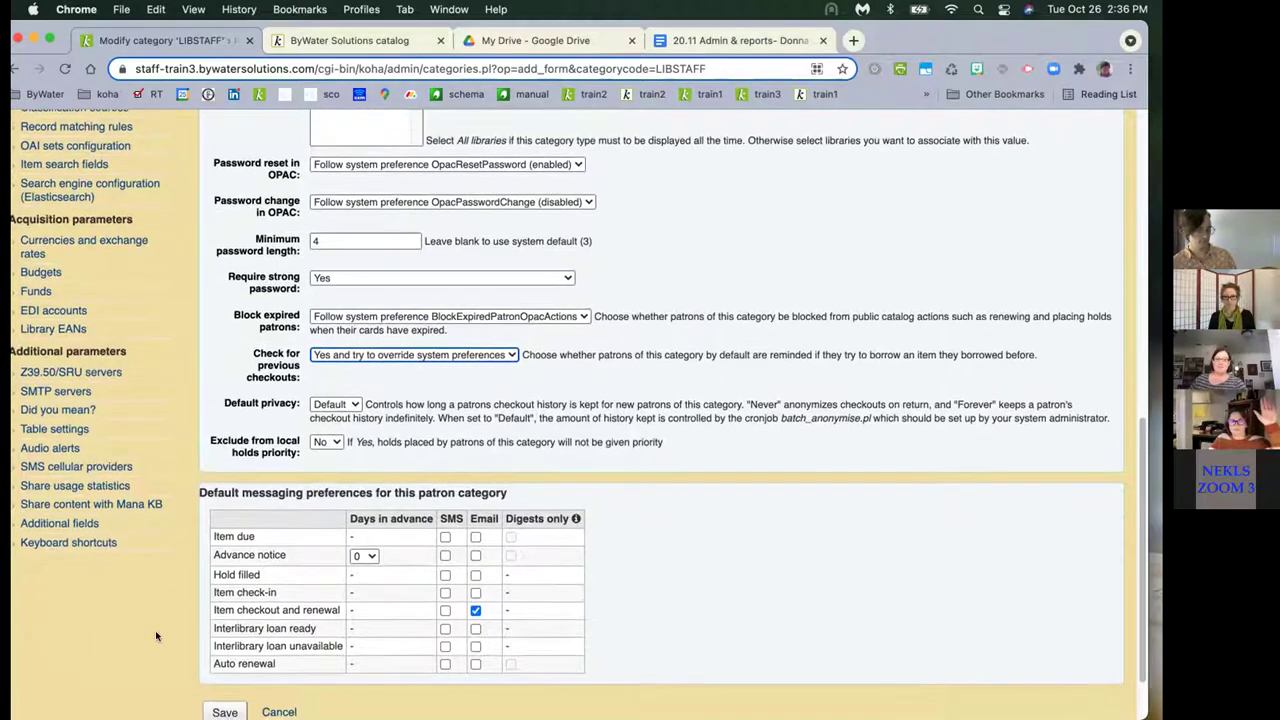
scroll(280, 690, down, 2)
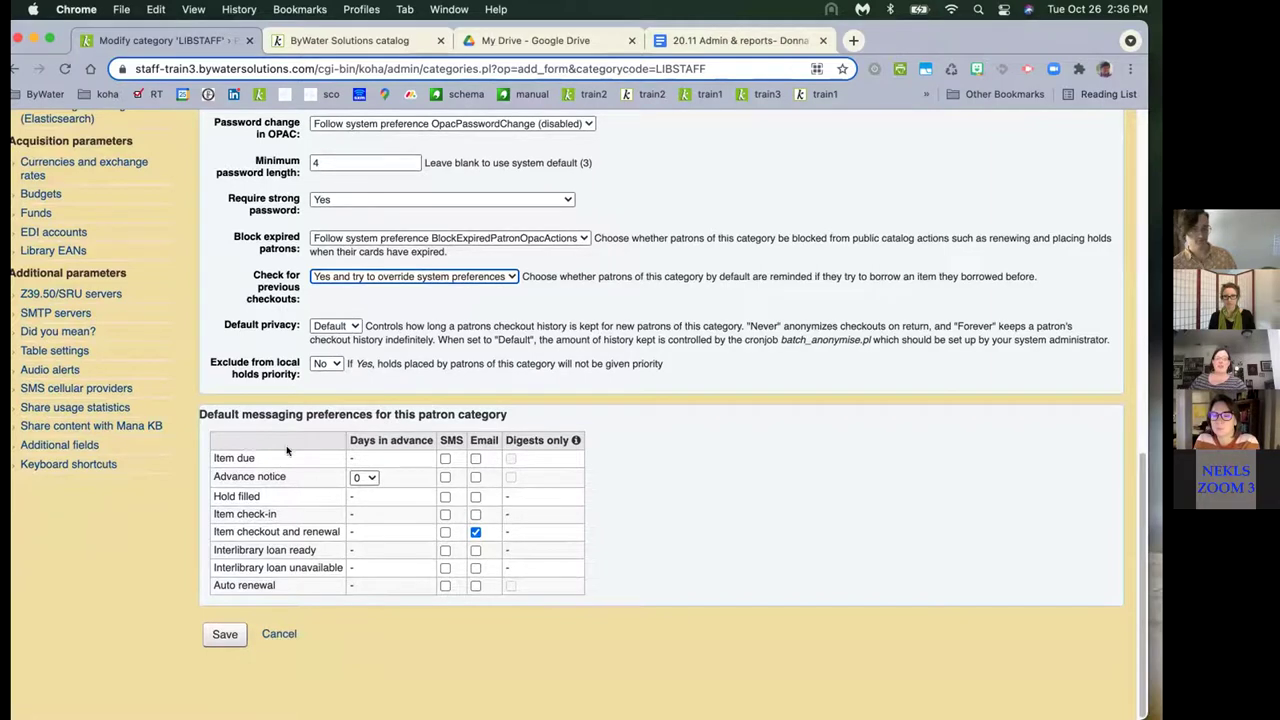
click(475, 586)
click(510, 586)
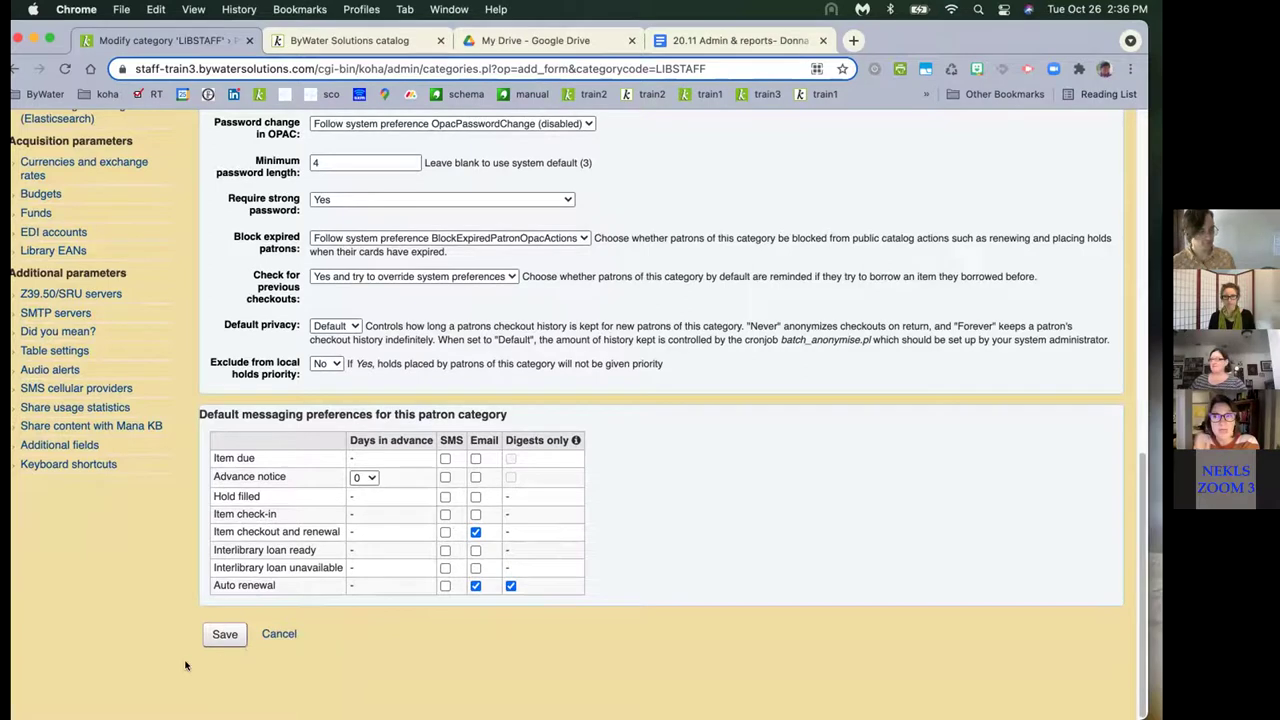
Clear the minimum password length, return the strong password requirement to "Follow system preference RequireStrongPassword (no)", and save the category
scroll(123, 654, up, 2)
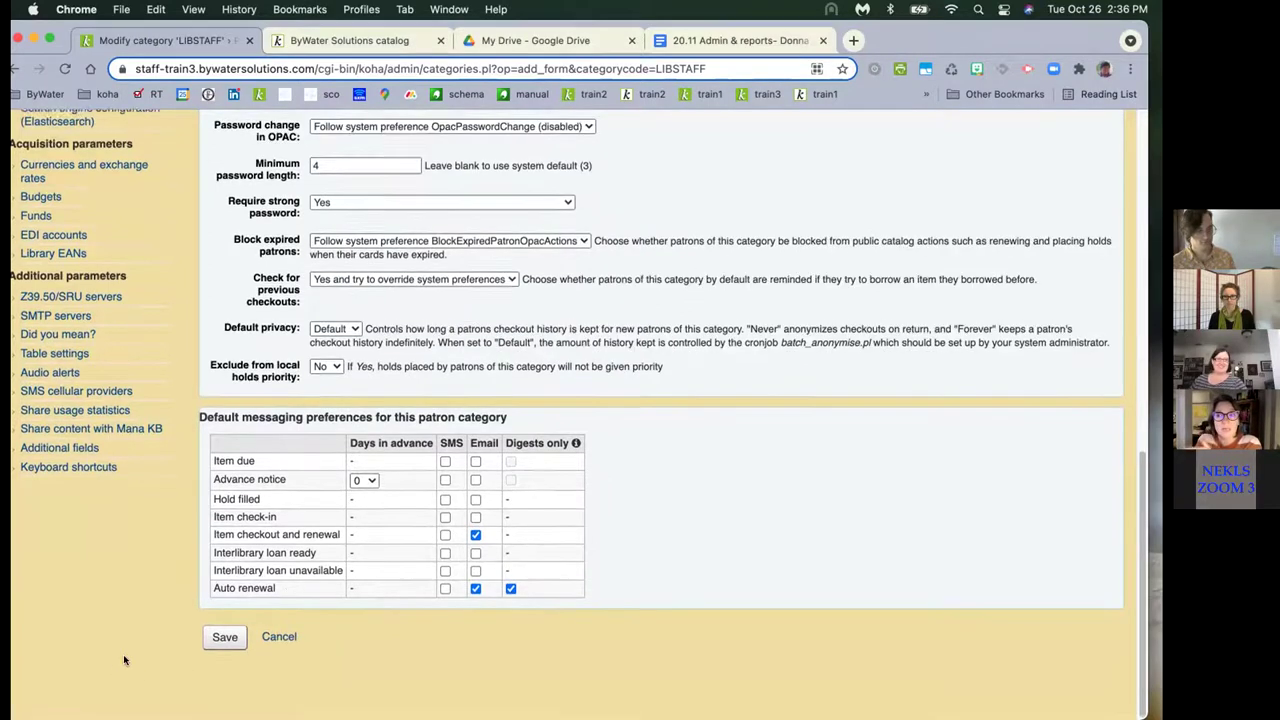
drag(341, 248, 290, 252)
key(BackSpace)
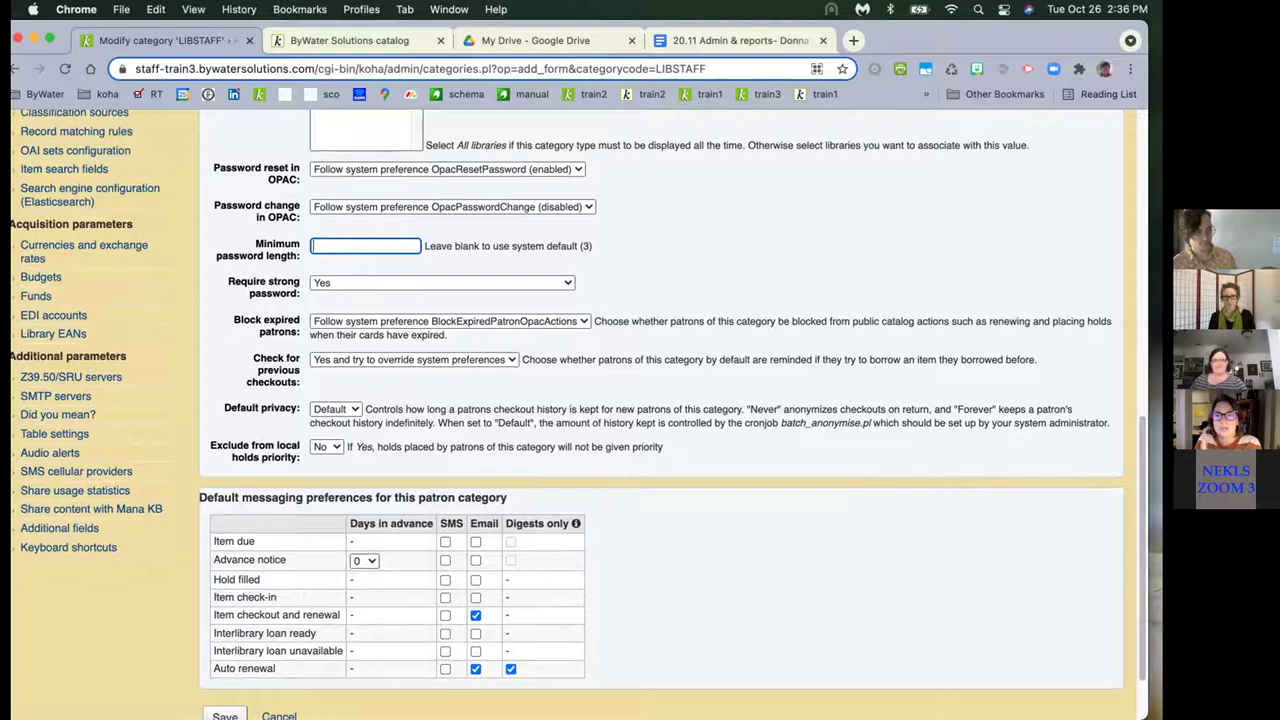
click(360, 282)
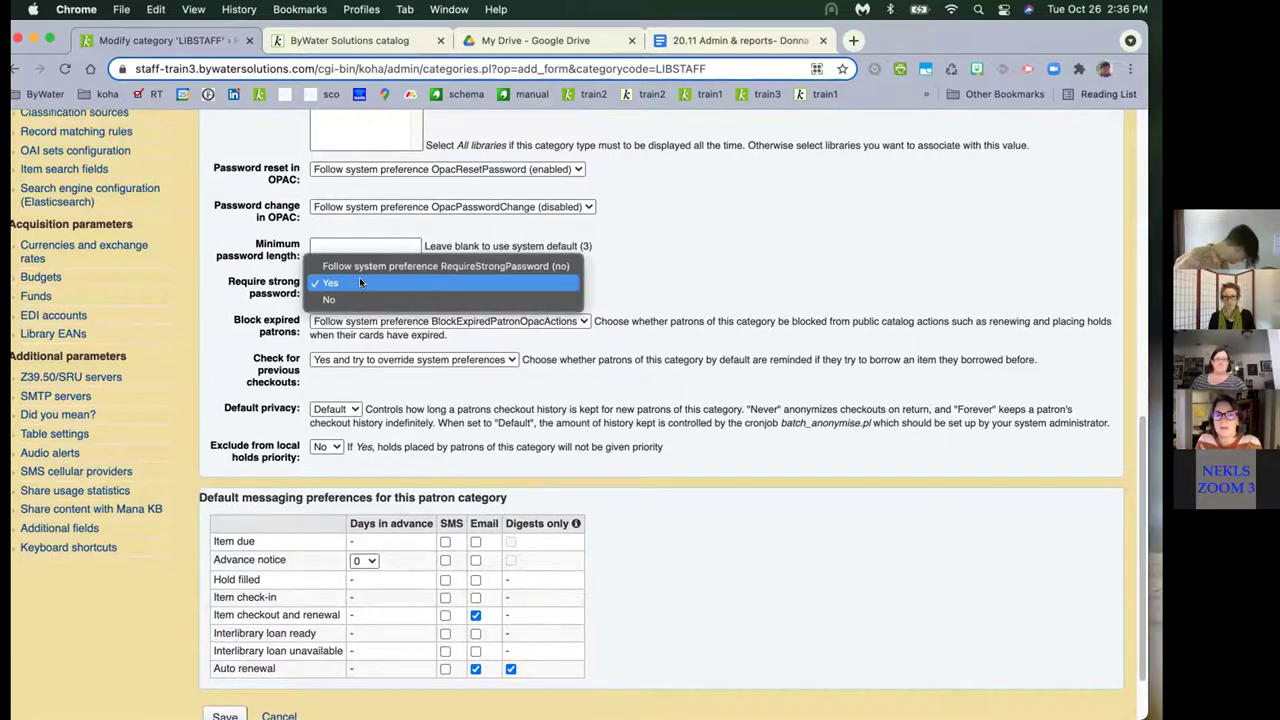
click(359, 267)
scroll(86, 514, down, 2)
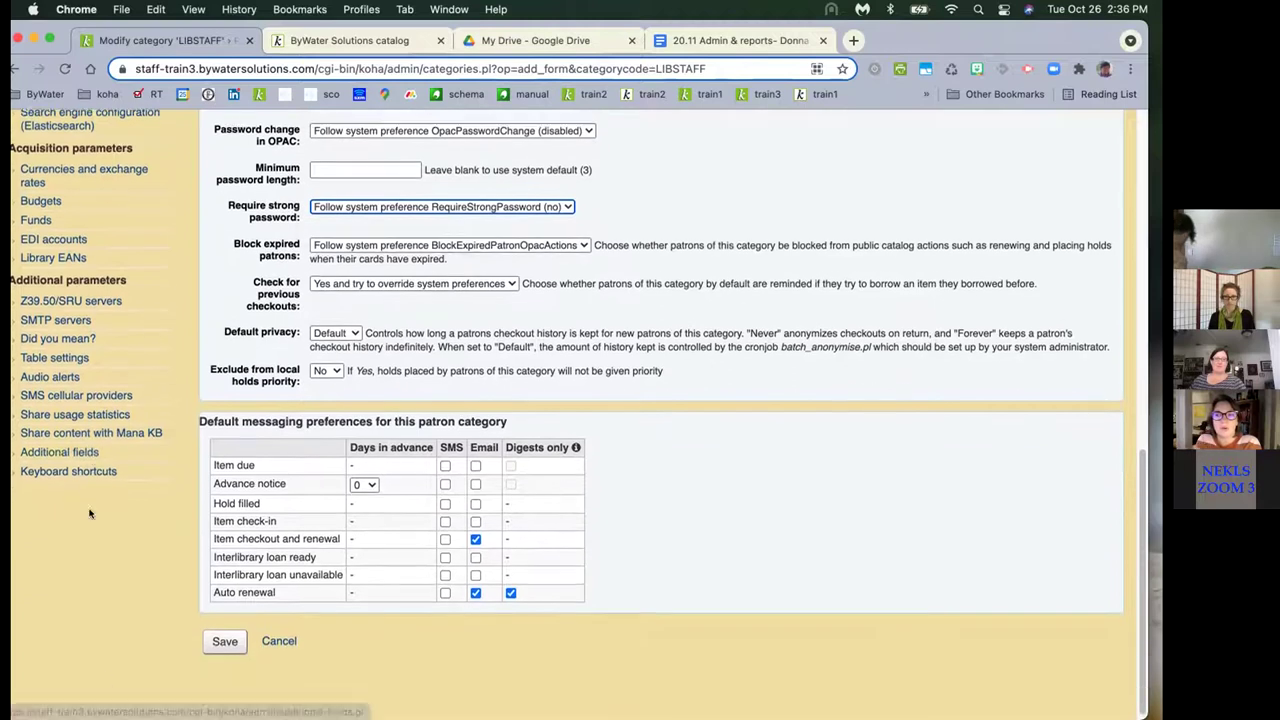
click(224, 634)
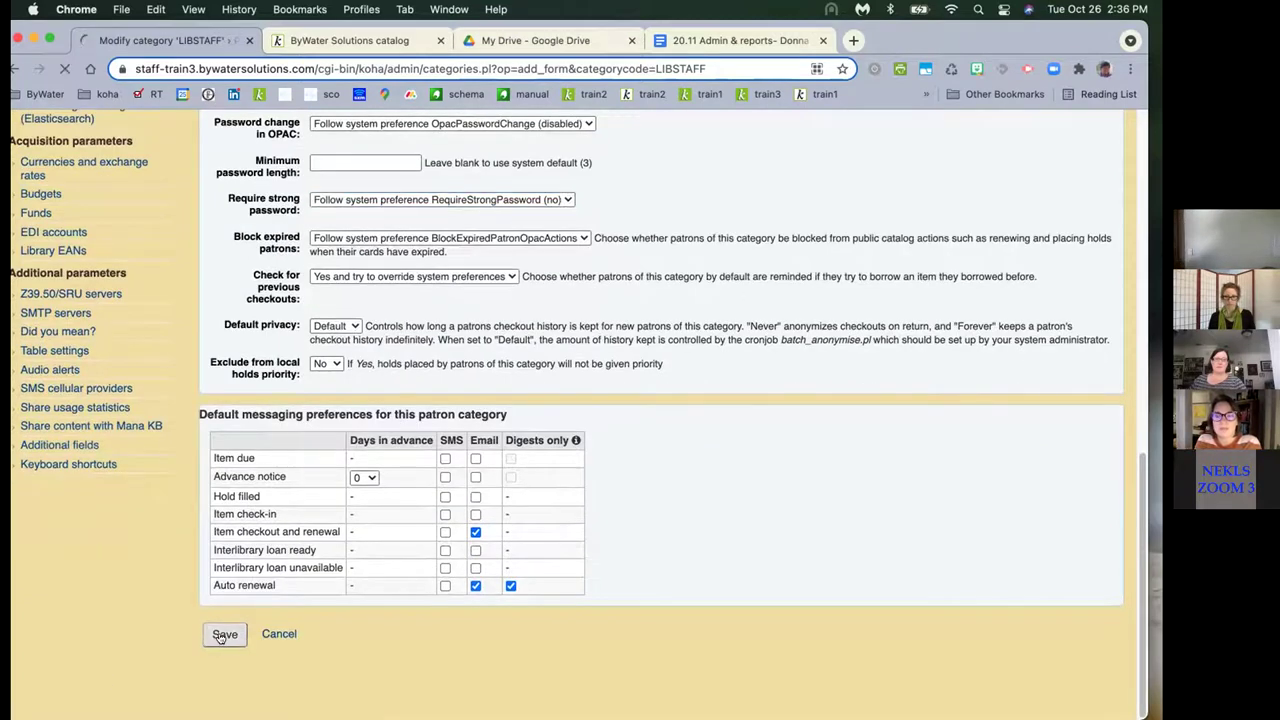